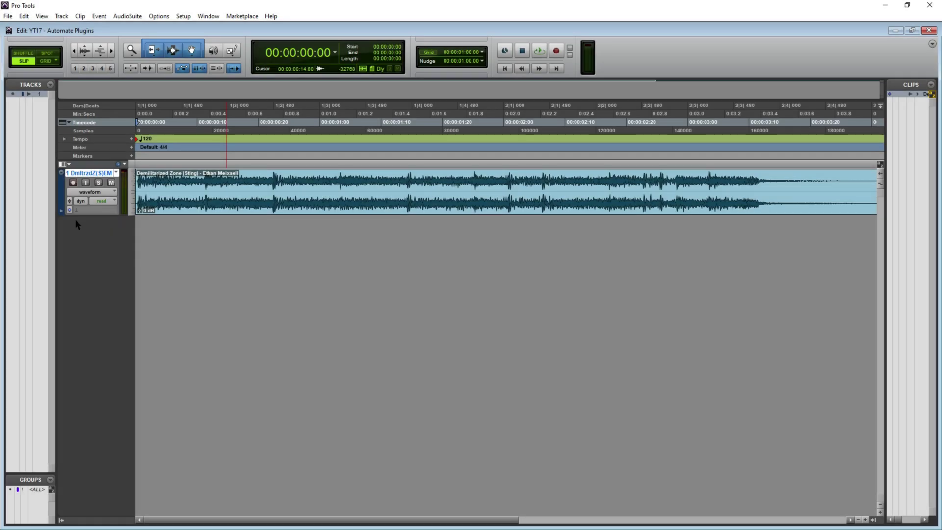
# - Expand the track's automation lane, browse its parameter list, then open the Mix window with Ctrl+=
pyautogui.click(60, 212)
pyautogui.click(97, 221)
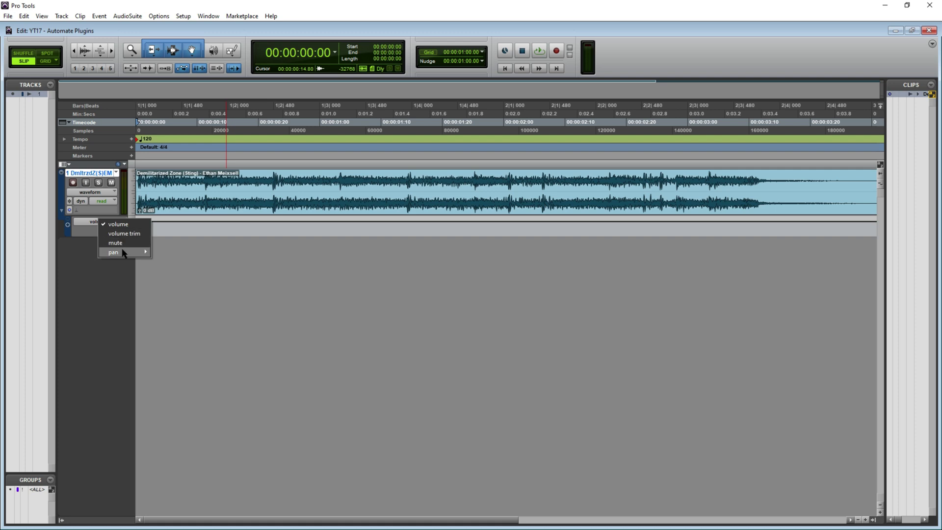
pyautogui.moveTo(123, 251)
pyautogui.hotkey('ctrl', '=')
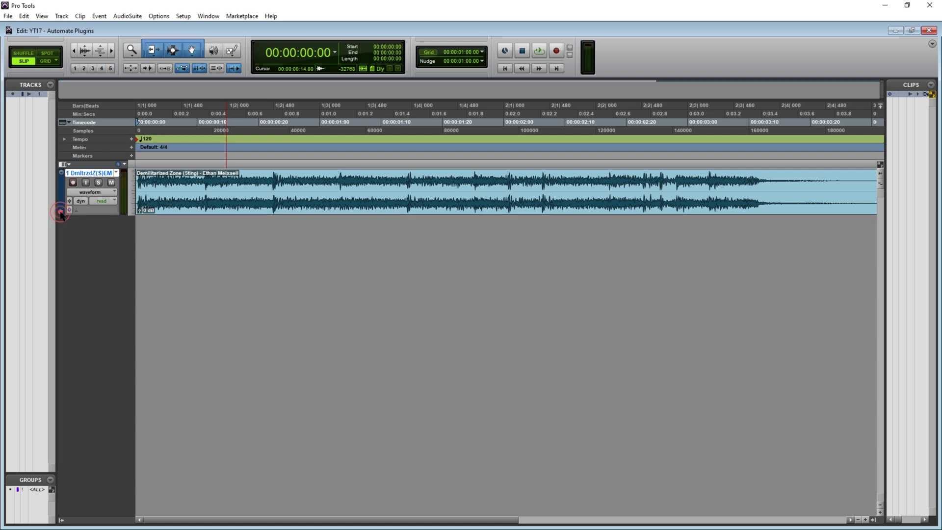
# - Insert EQ3 1-Band (stereo) on insert A and set its filter type to High-Pass
pyautogui.click(59, 55)
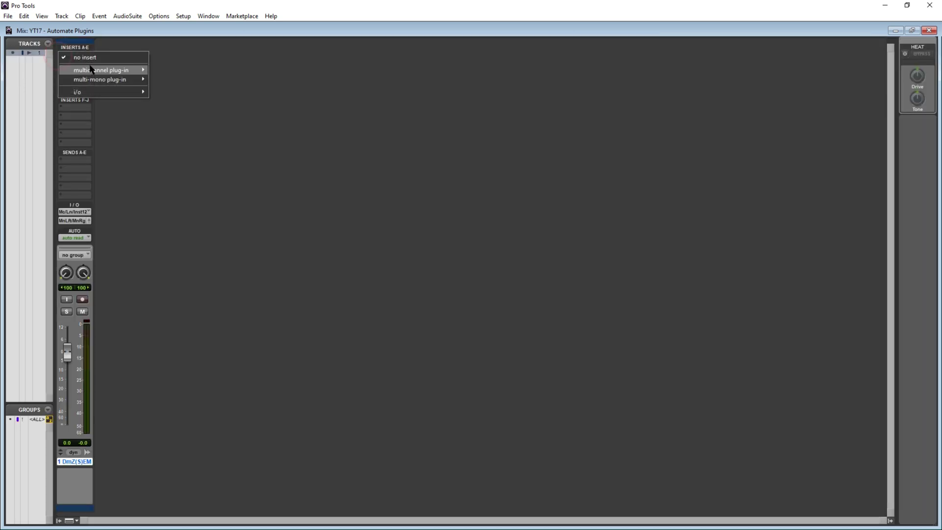
pyautogui.moveTo(122, 69)
pyautogui.click(191, 70)
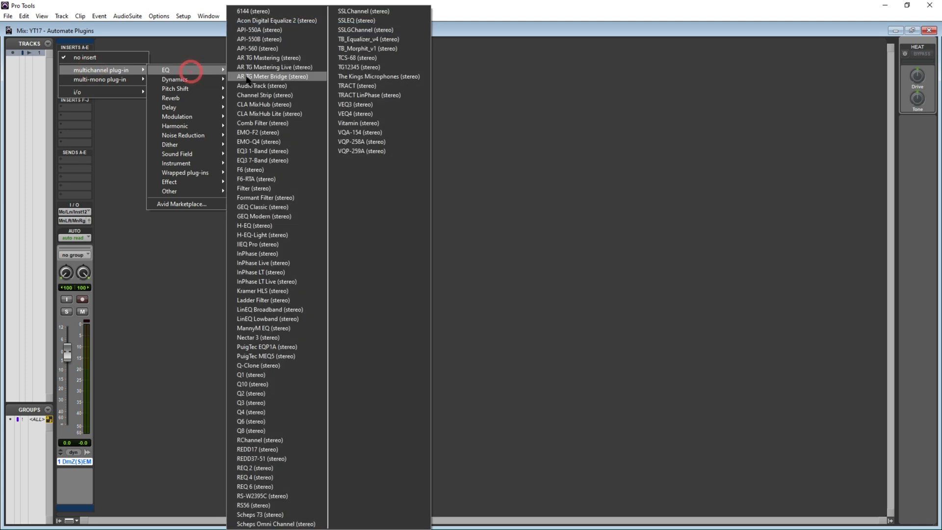
pyautogui.click(297, 151)
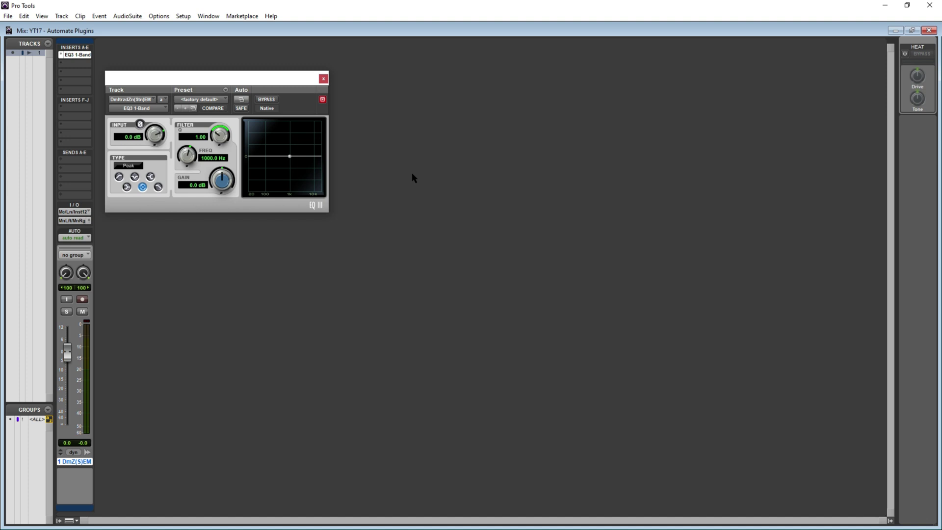
pyautogui.click(119, 177)
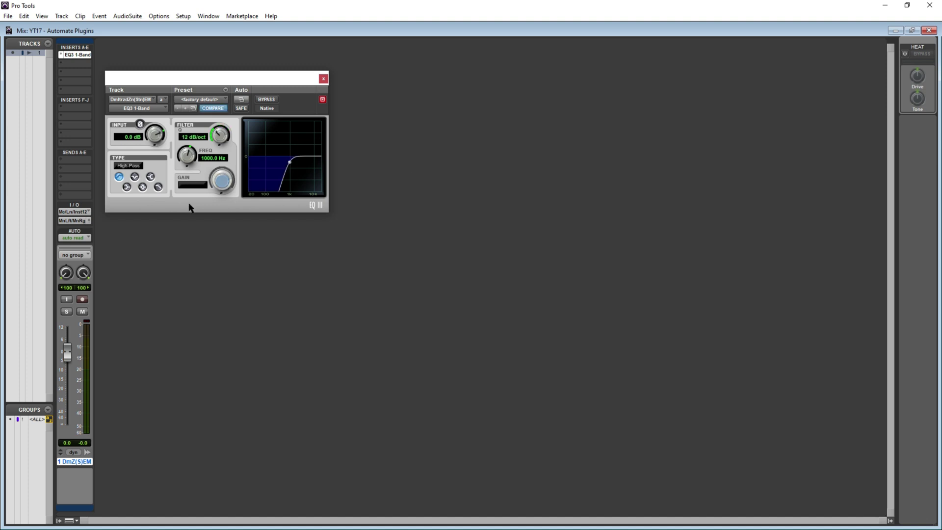
# - Add the EQ3's Frequency and Master Bypass parameters to the enabled list in Plug-In Automation
pyautogui.click(240, 100)
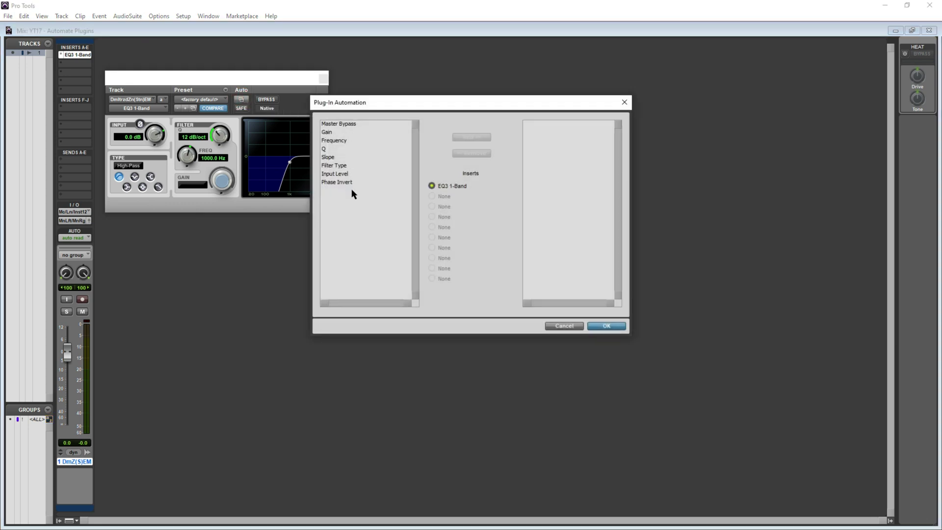
pyautogui.moveTo(350, 104); pyautogui.dragTo(375, 193)
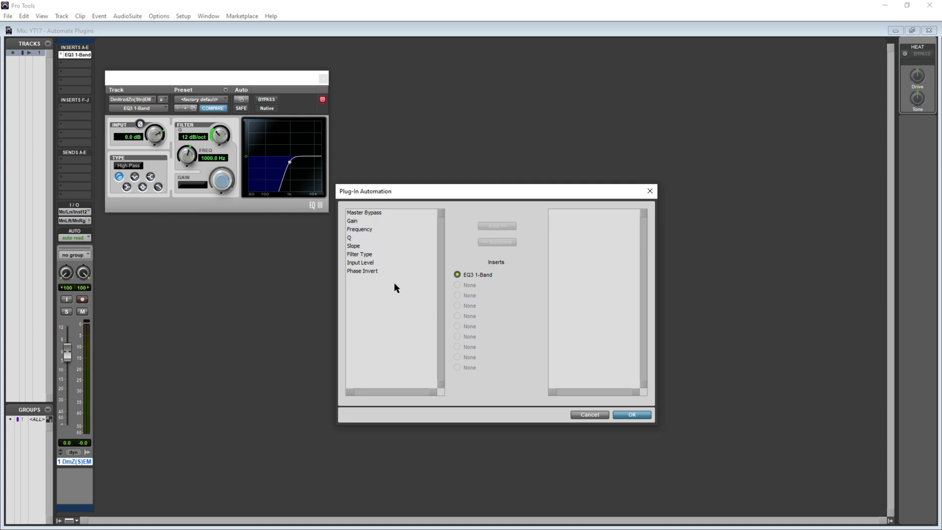
pyautogui.click(371, 228)
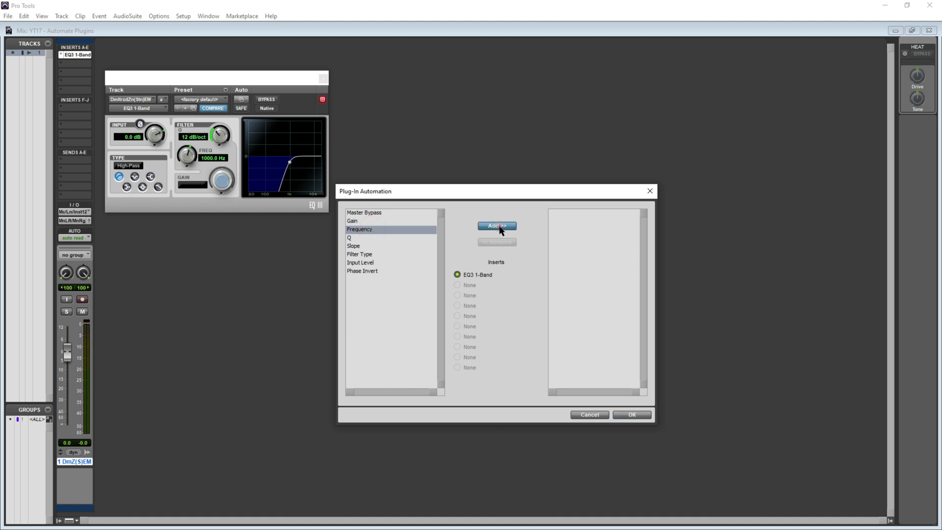
pyautogui.click(497, 226)
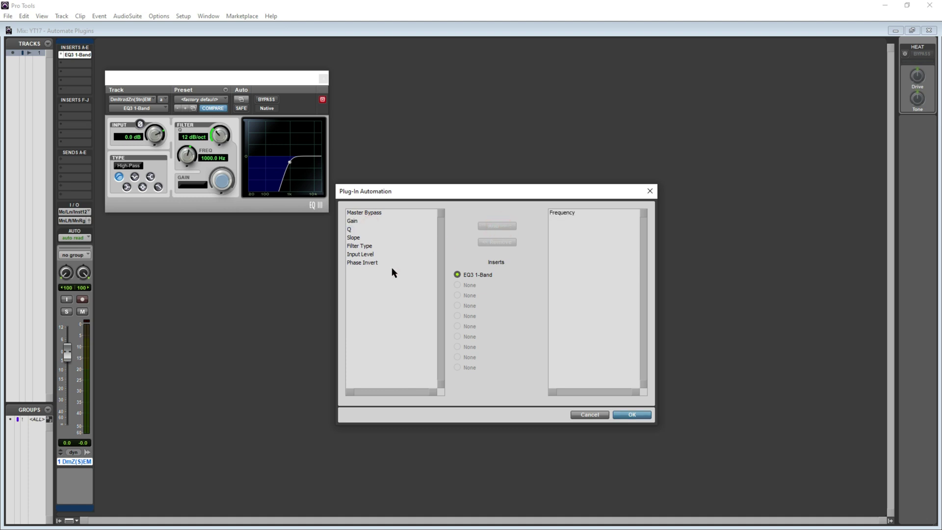
pyautogui.click(371, 214)
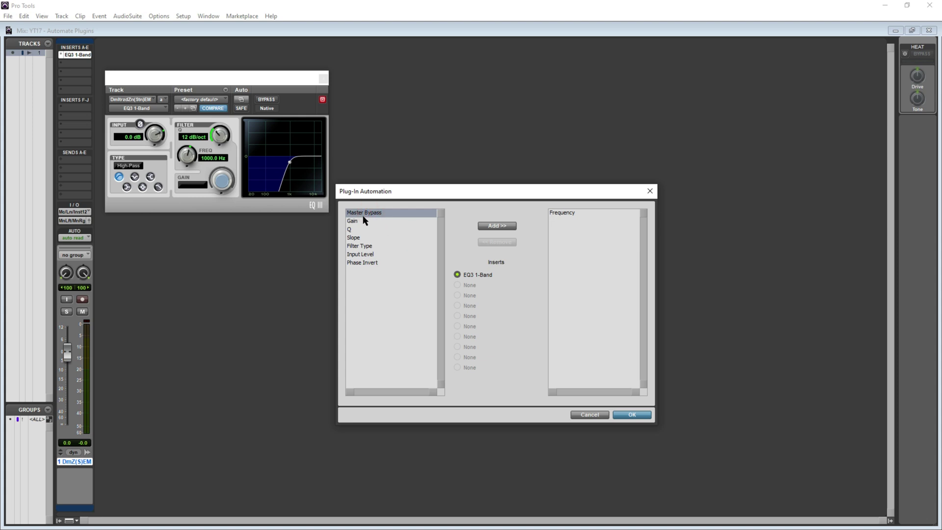
pyautogui.click(503, 228)
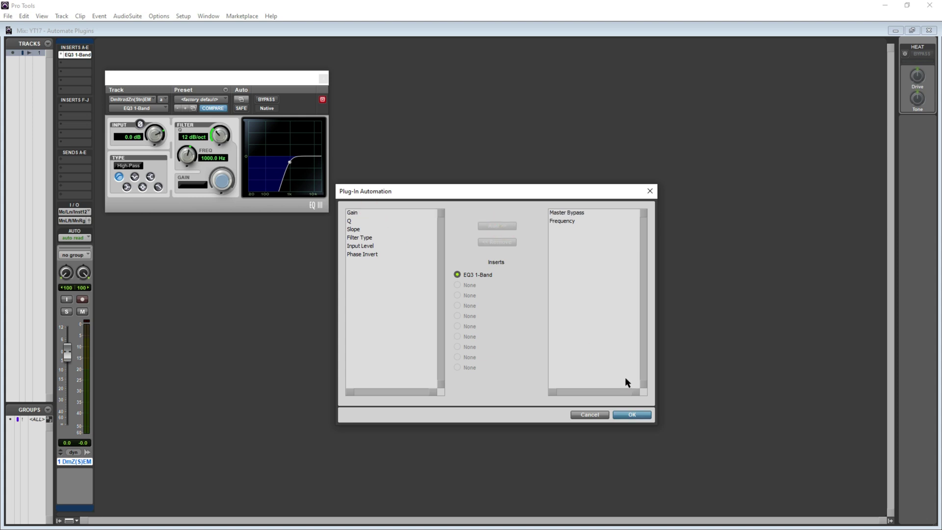
pyautogui.click(631, 415)
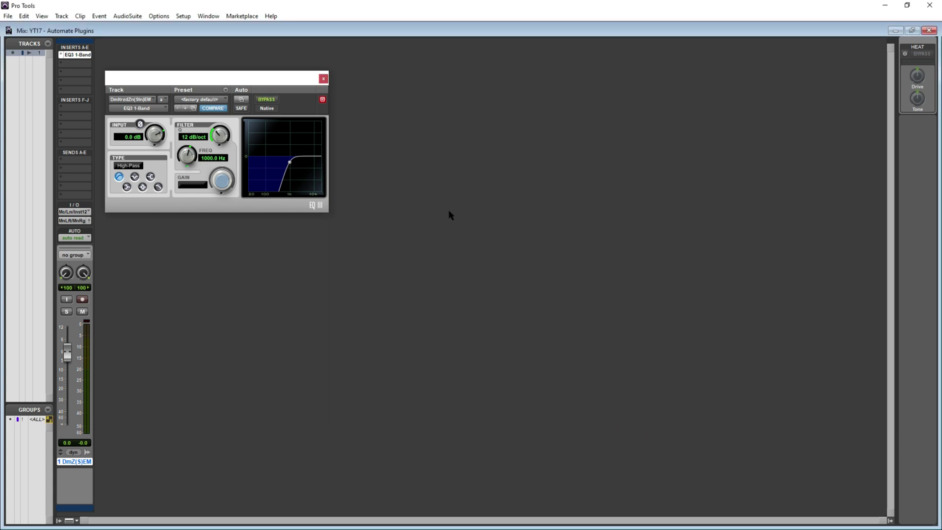
# - Show the EQ3 1-Band Frequency lane in the Edit window and lower the high-pass frequency to 71.2 Hz
pyautogui.hotkey('ctrl', '=')
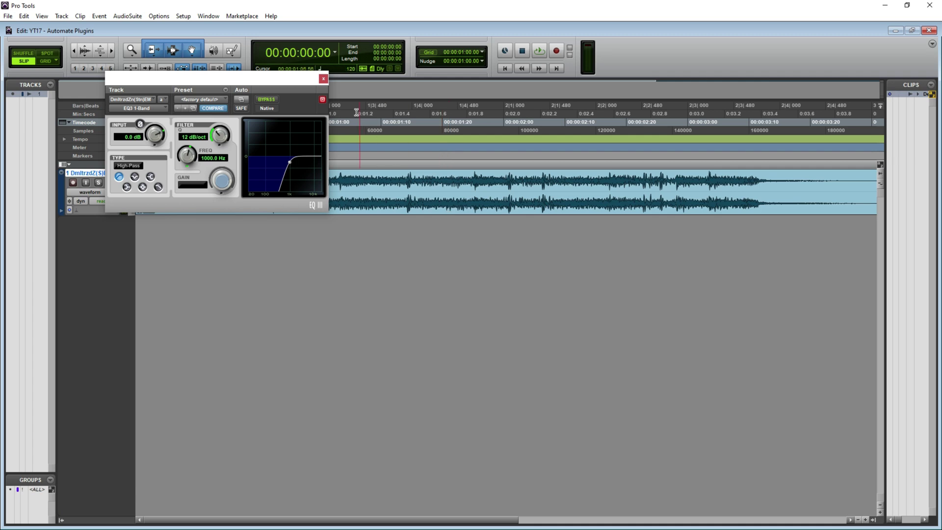
pyautogui.moveTo(255, 74); pyautogui.dragTo(721, 289)
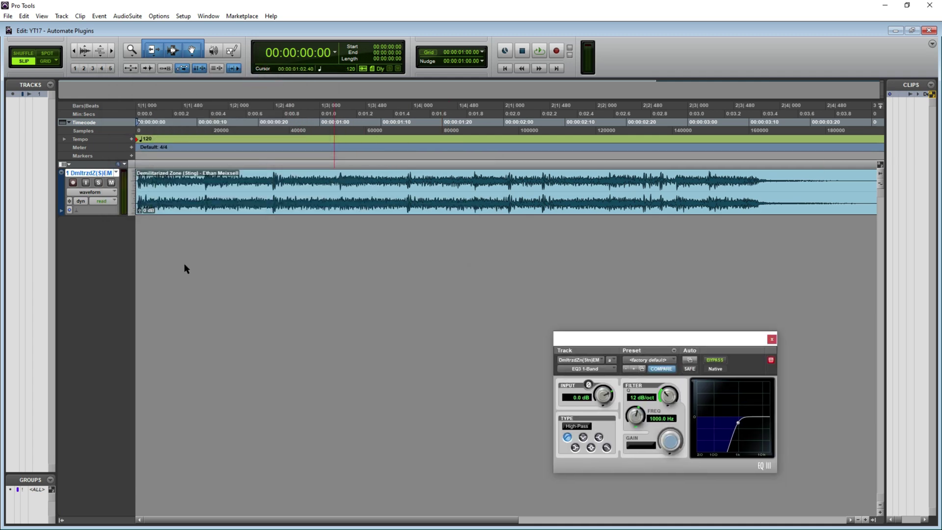
pyautogui.click(62, 210)
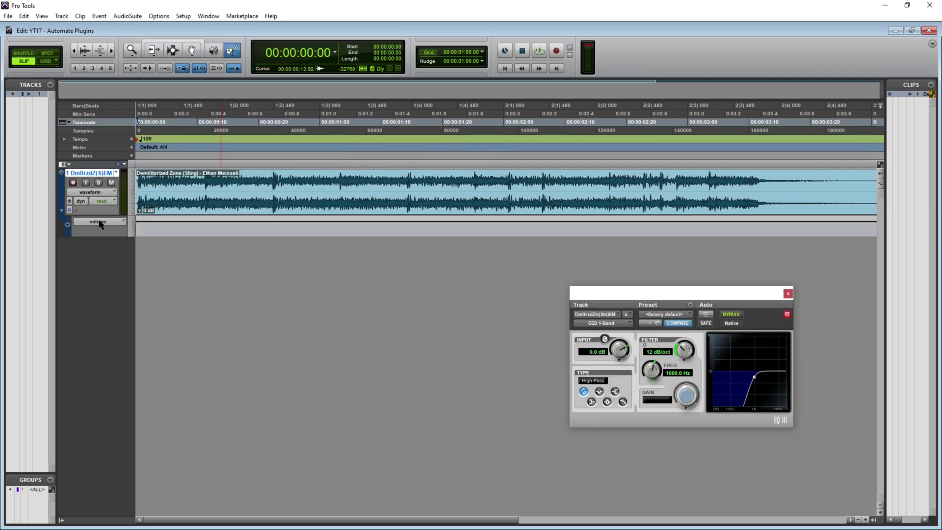
pyautogui.click(96, 222)
pyautogui.moveTo(248, 262)
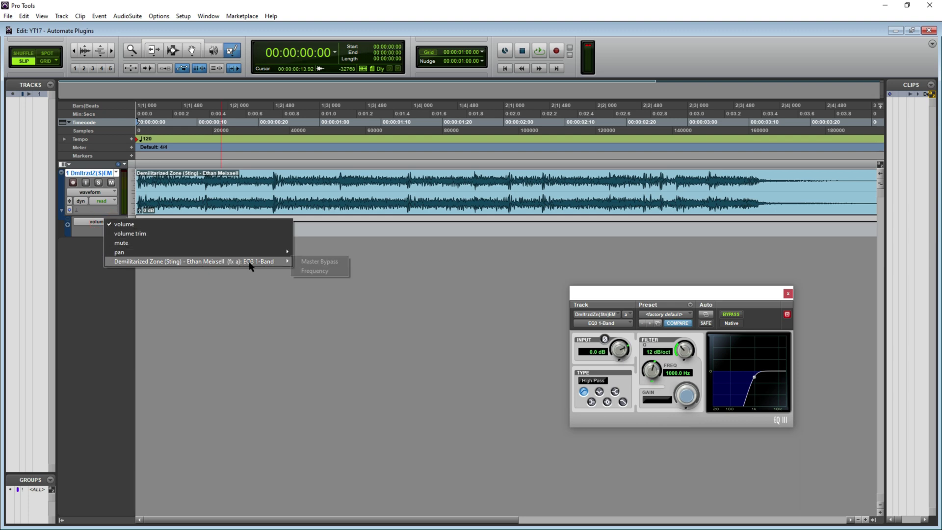
pyautogui.click(316, 272)
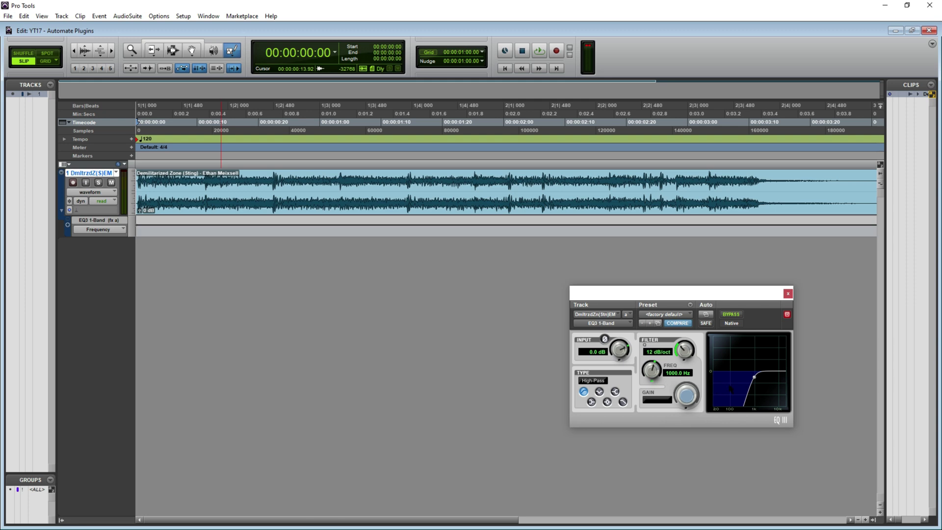
pyautogui.moveTo(652, 372)
pyautogui.mouseDown()
pyautogui.moveTo(644, 443)
pyautogui.moveTo(646, 429)
pyautogui.mouseUp()
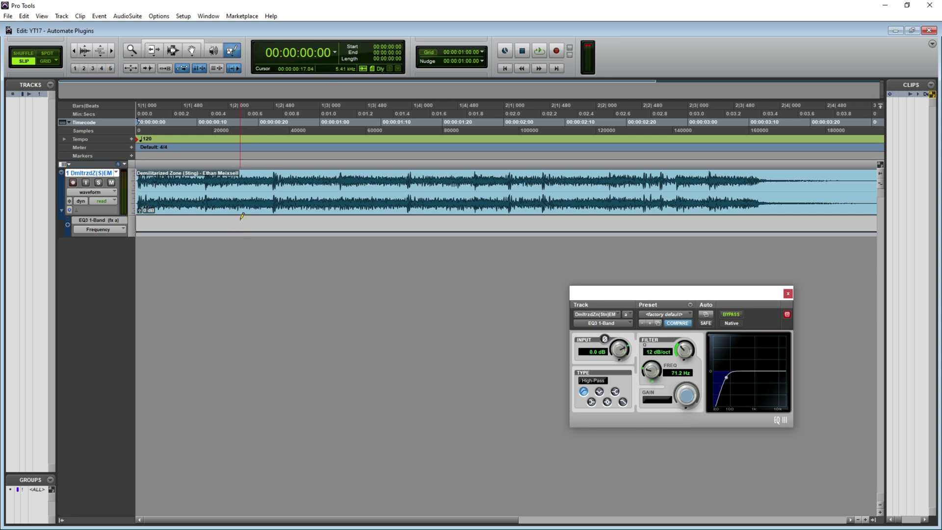
pyautogui.click(234, 51)
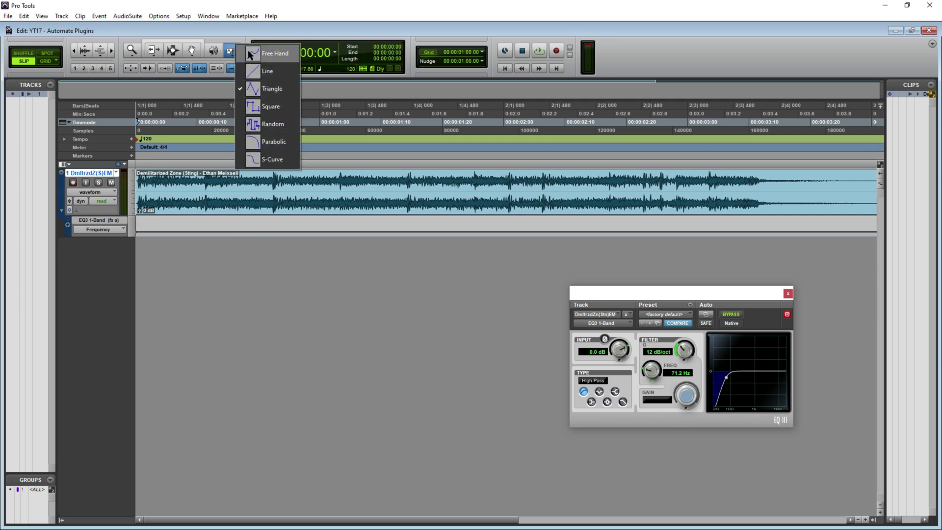
# - Pencil random-stepped, descending Frequency automation across the lane, then play it back
pyautogui.click(269, 123)
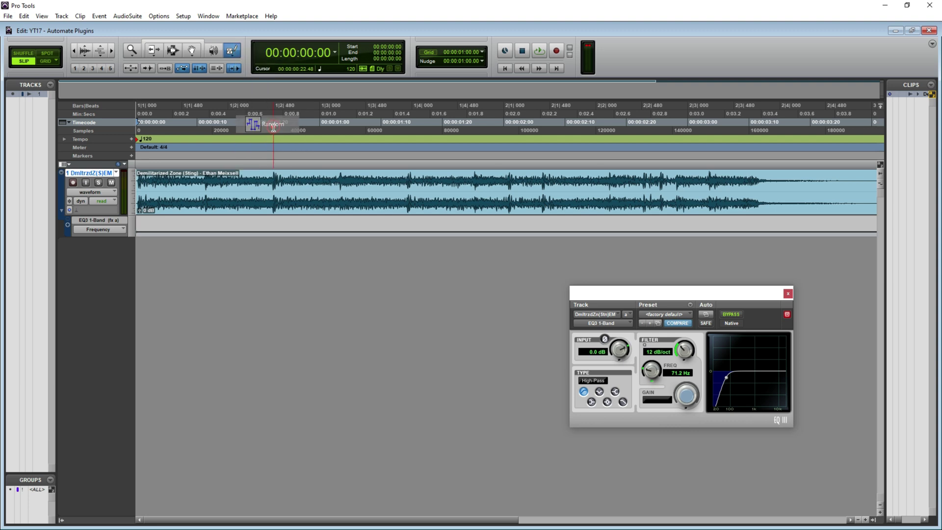
pyautogui.moveTo(143, 225)
pyautogui.mouseDown()
pyautogui.moveTo(189, 216)
pyautogui.moveTo(285, 227)
pyautogui.moveTo(334, 210)
pyautogui.moveTo(393, 207)
pyautogui.moveTo(411, 232)
pyautogui.moveTo(420, 218)
pyautogui.moveTo(346, 215)
pyautogui.moveTo(374, 239)
pyautogui.moveTo(398, 214)
pyautogui.moveTo(421, 208)
pyautogui.moveTo(505, 248)
pyautogui.moveTo(641, 182)
pyautogui.mouseUp()
pyautogui.moveTo(687, 225)
pyautogui.mouseDown()
pyautogui.moveTo(685, 235)
pyautogui.moveTo(730, 235)
pyautogui.mouseUp()
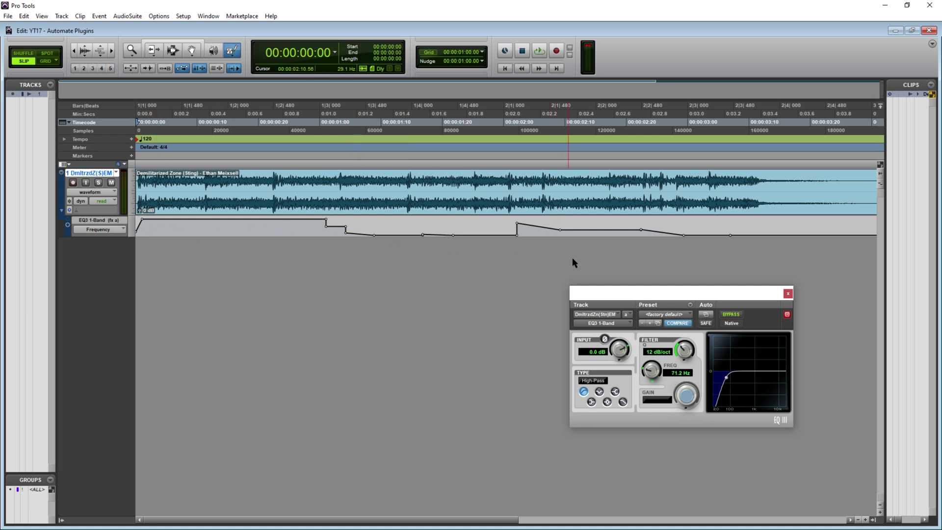
pyautogui.press('space')
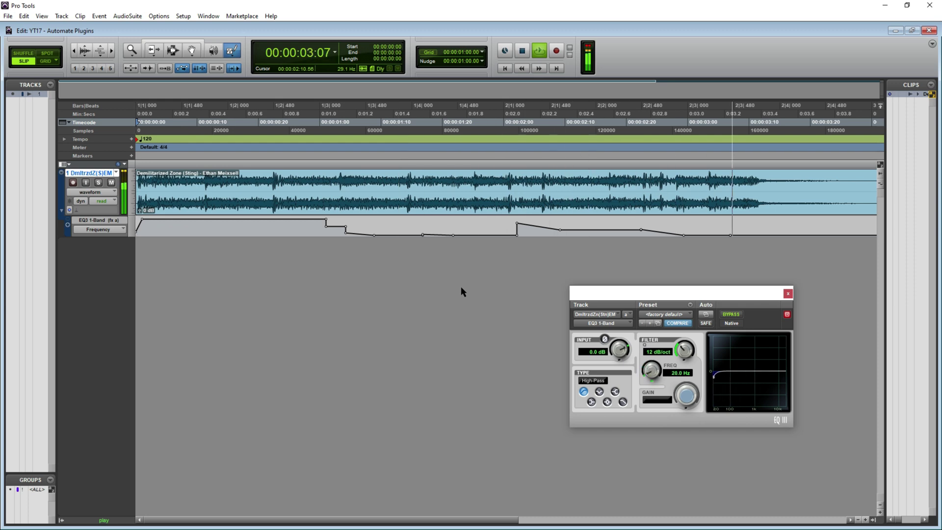
pyautogui.press('space')
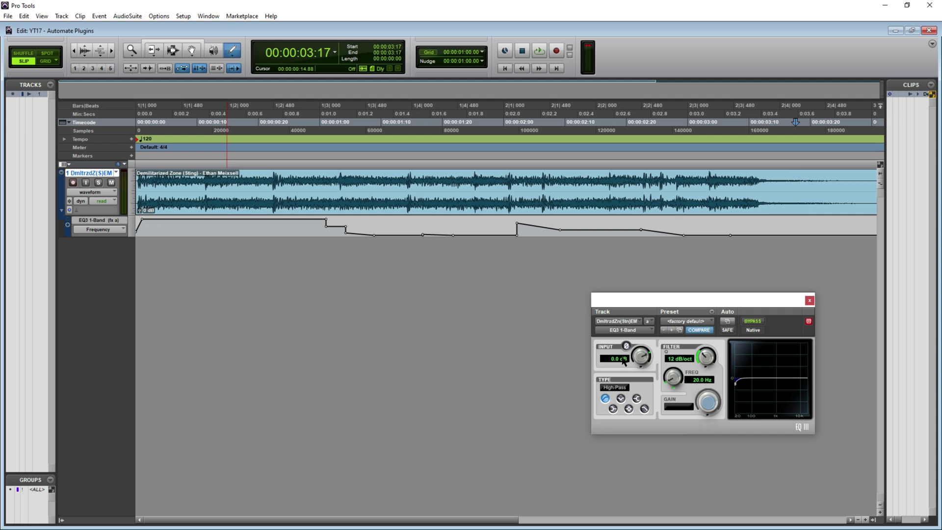
# - Switch the lane to EQ3 Master Bypass and pencil in a short bypassed section early in the clip
pyautogui.click(109, 229)
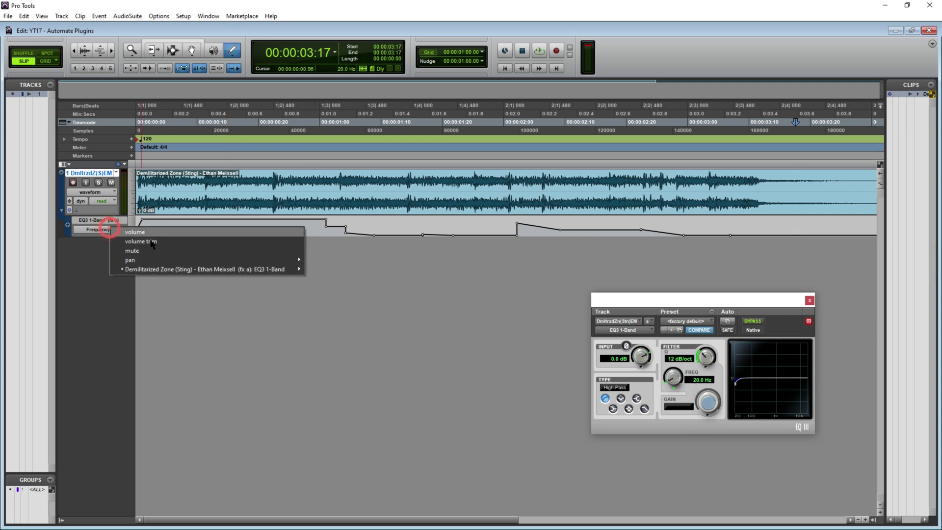
pyautogui.moveTo(227, 271)
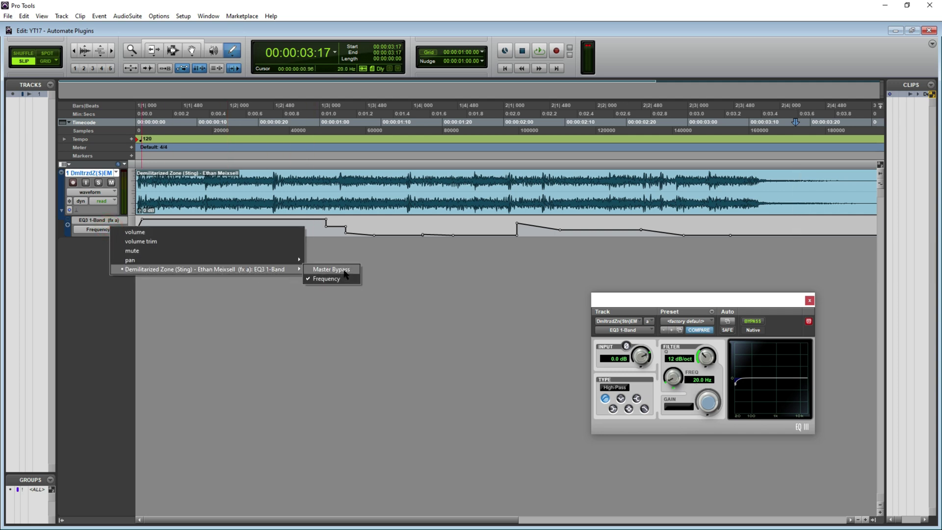
pyautogui.click(342, 270)
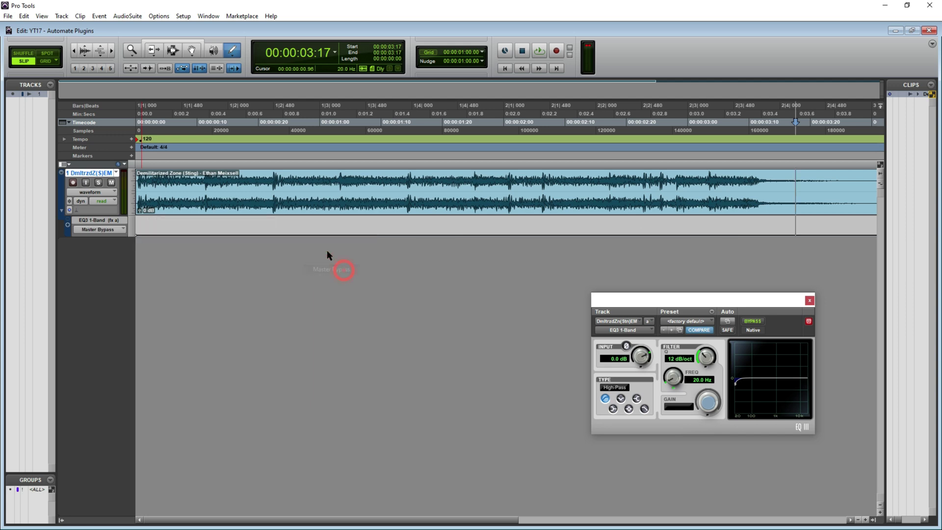
pyautogui.click(294, 228)
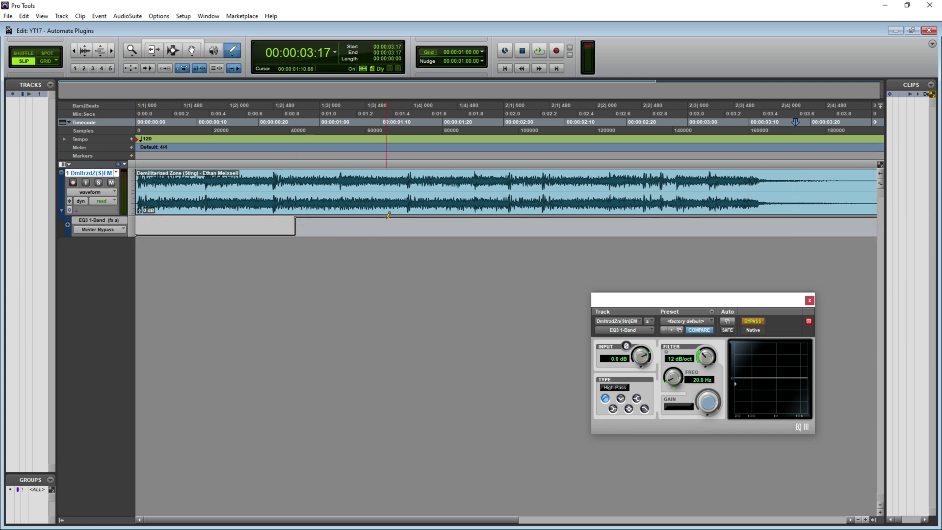
pyautogui.click(392, 233)
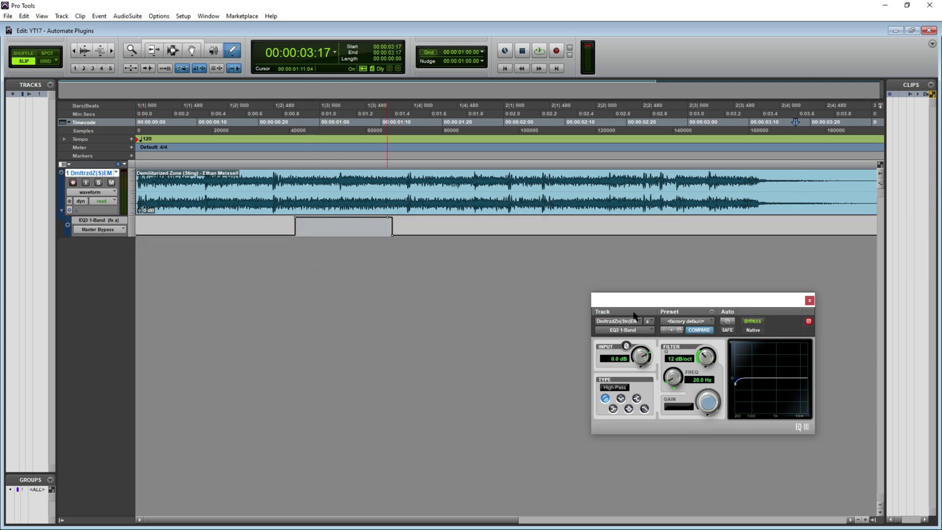
pyautogui.moveTo(648, 302); pyautogui.dragTo(498, 300)
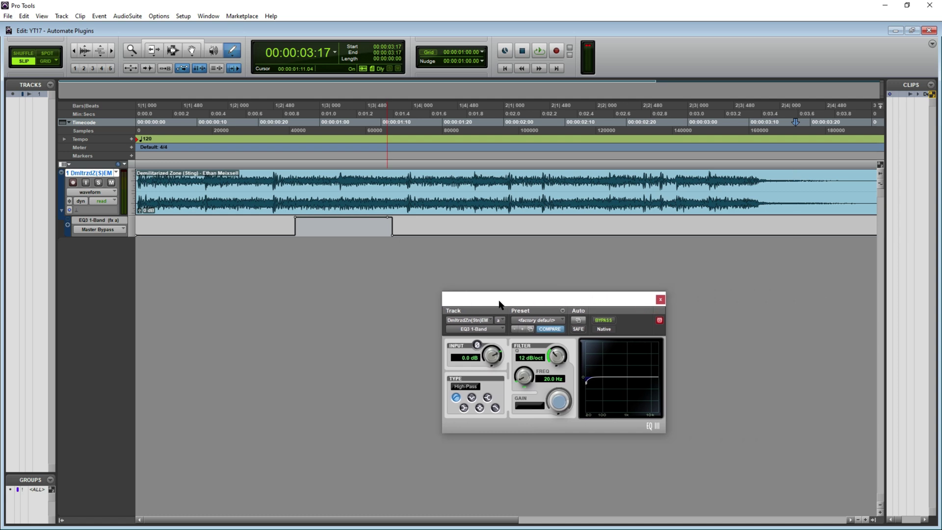
pyautogui.click(68, 224)
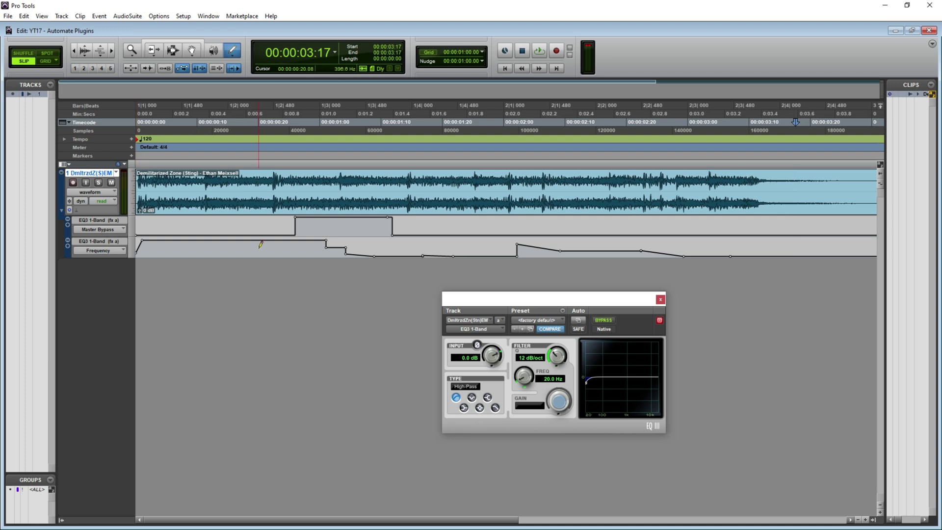
# - Return to zero and play the track to hear the bypass and Frequency automation
pyautogui.click(503, 68)
pyautogui.click(538, 51)
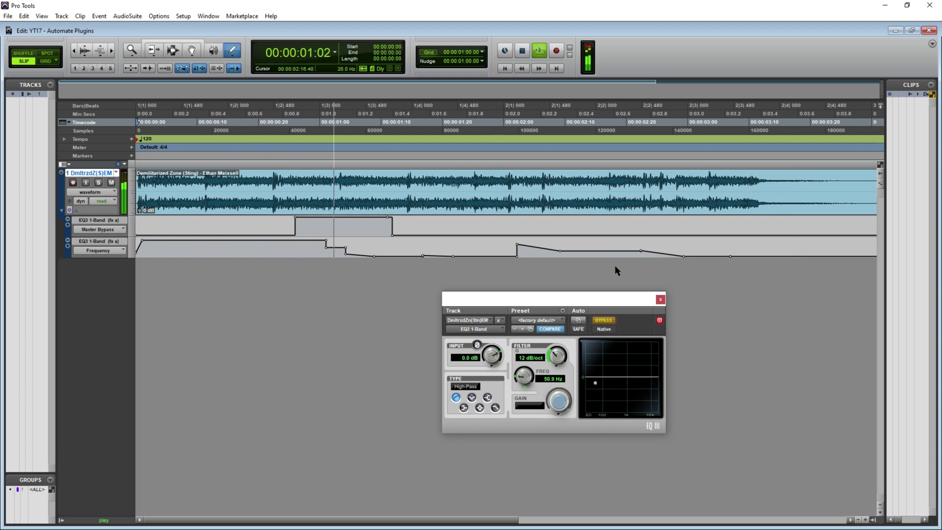